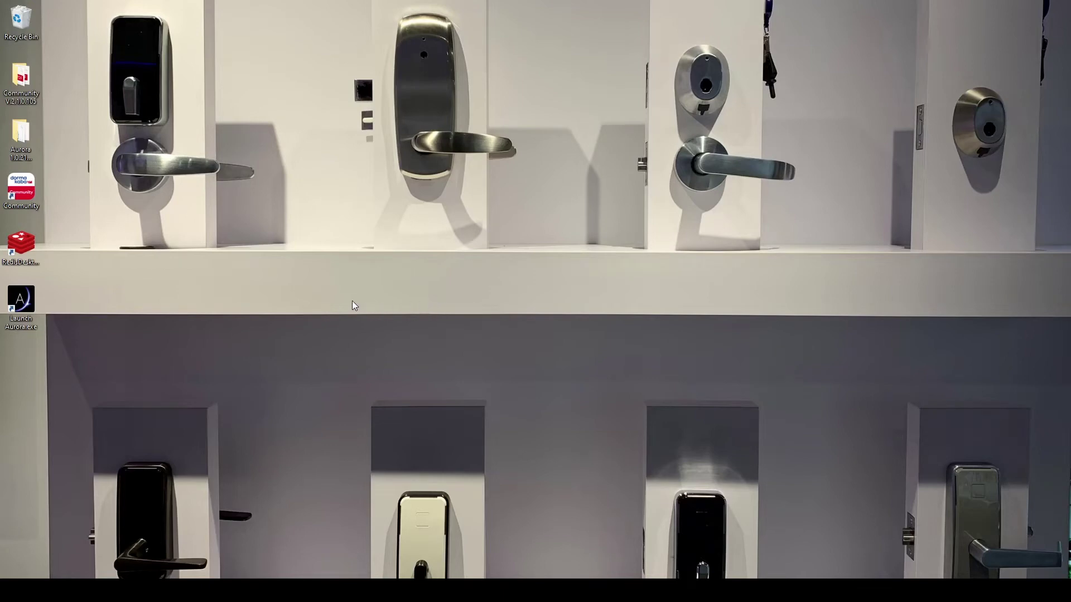
# - Launch Keyscan Aurora and log in with the user name and password
pyautogui.doubleClick(26, 300)
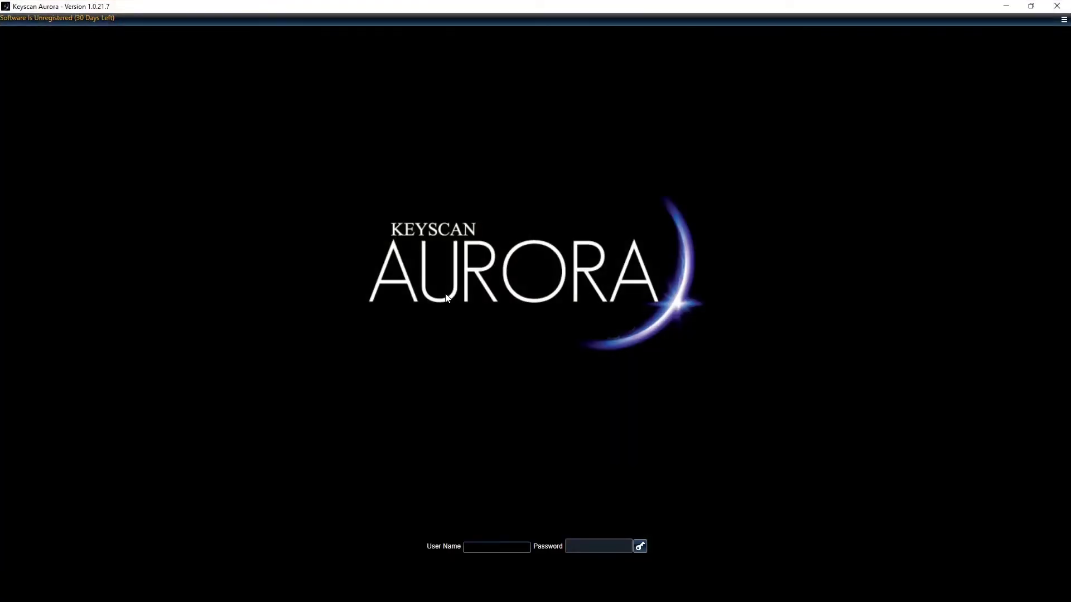
pyautogui.write('keyscan')
pyautogui.press('Tab')
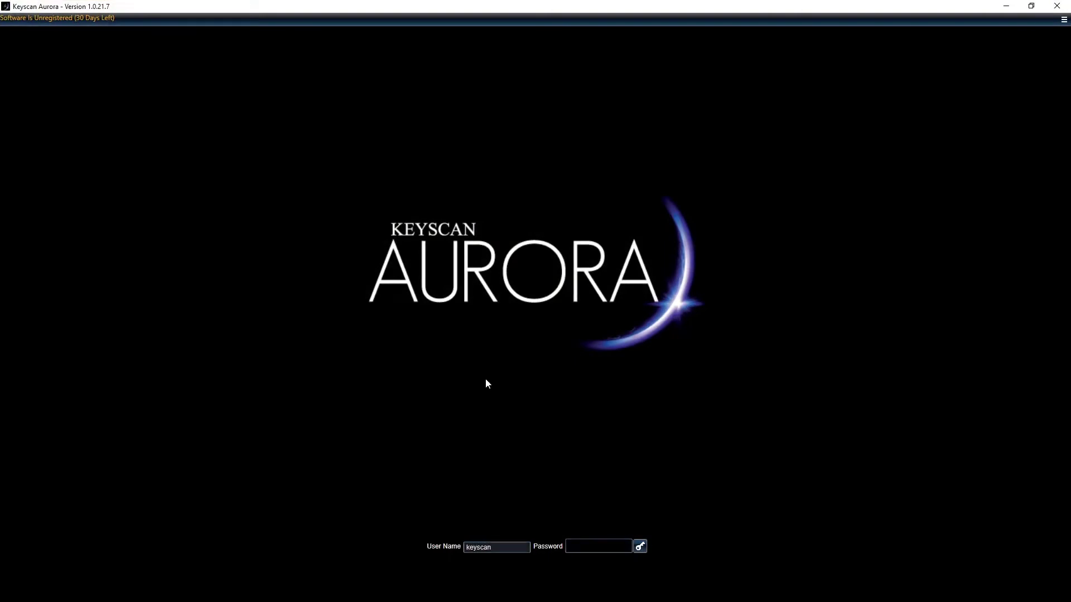
pyautogui.write('KEYSC')
pyautogui.click(640, 547)
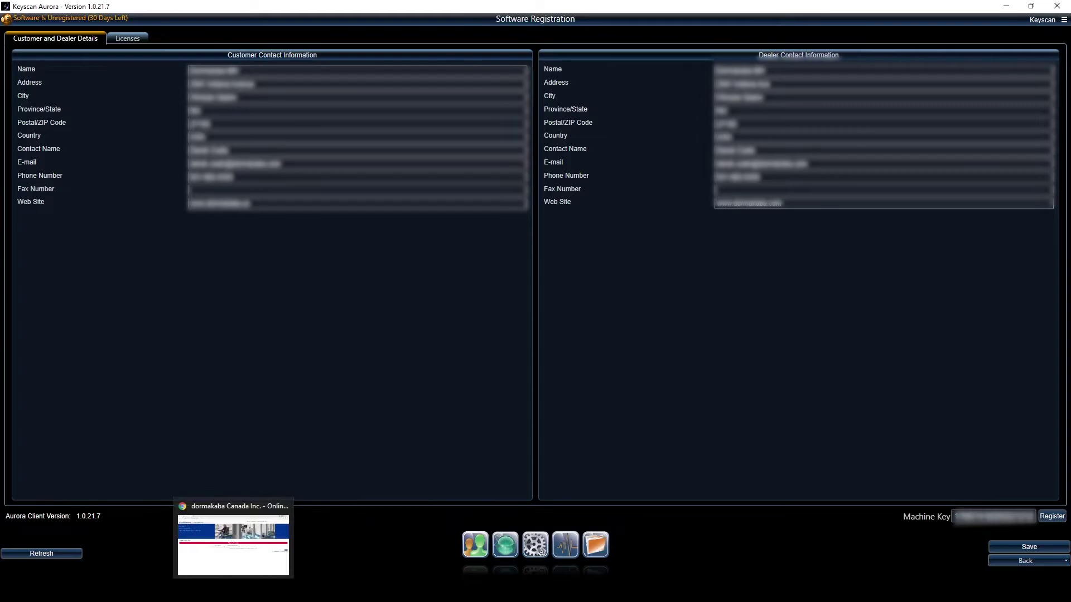
# - Set Software Version to Aurora 1.0.21.0 and paste Aurora's machine key into Machine Key Serial Number
pyautogui.click(233, 538)
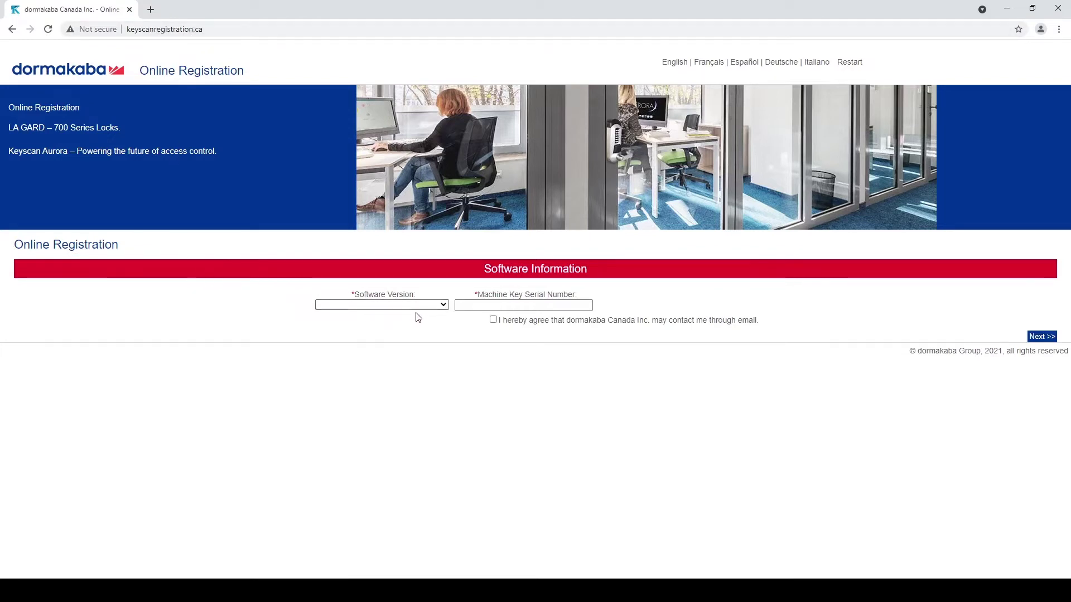
pyautogui.click(443, 306)
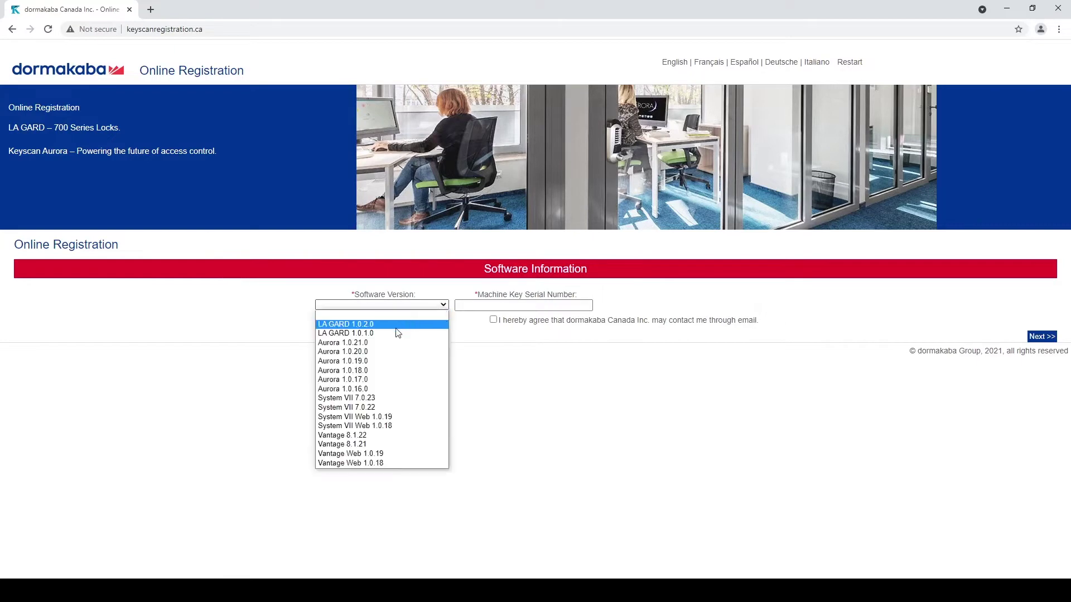
pyautogui.click(371, 343)
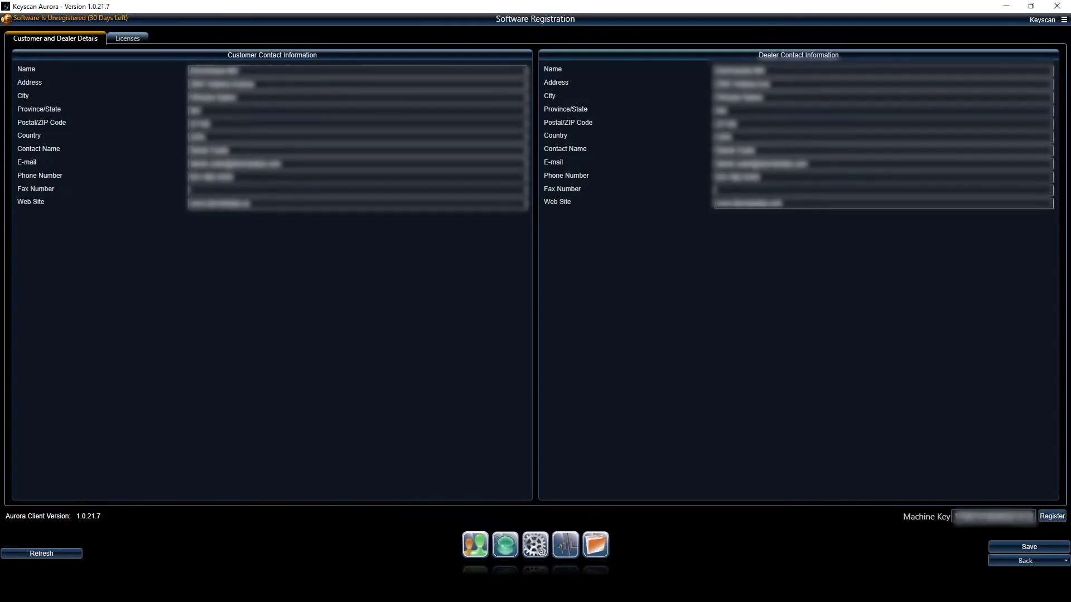
pyautogui.doubleClick(968, 519)
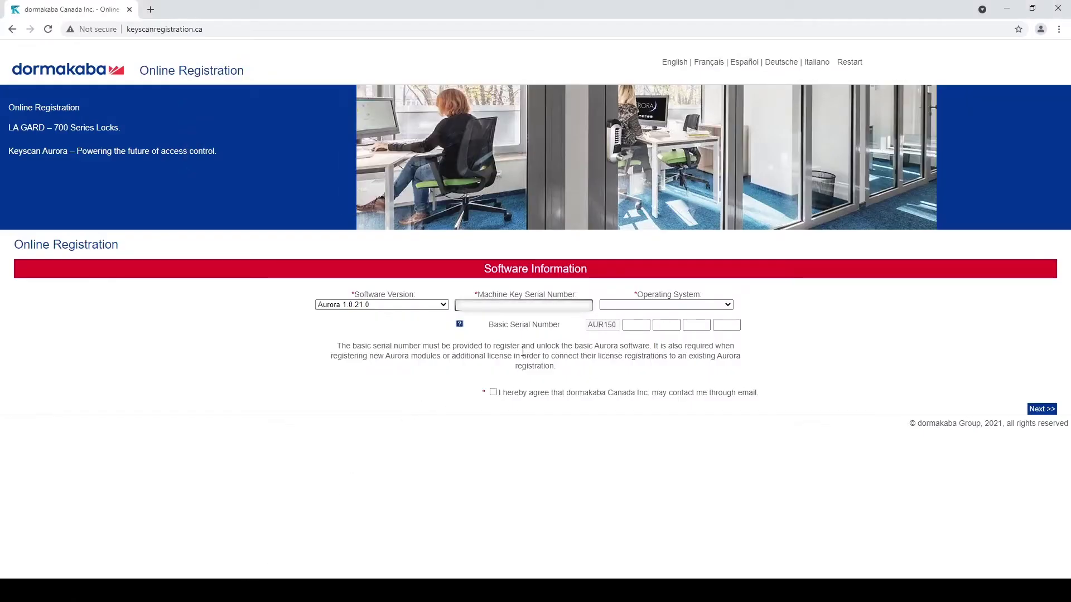
pyautogui.hotkey('ctrl', 'v')
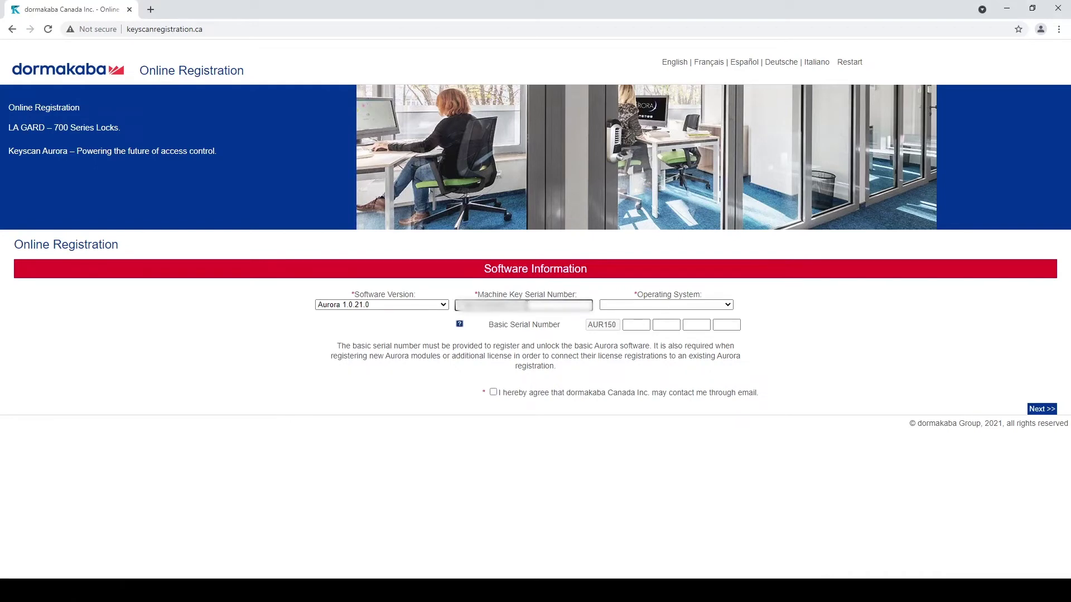
# - Choose Windows 10 Professional or Enterprise, enter the basic serial number, consent to email contact, and continue
pyautogui.click(614, 304)
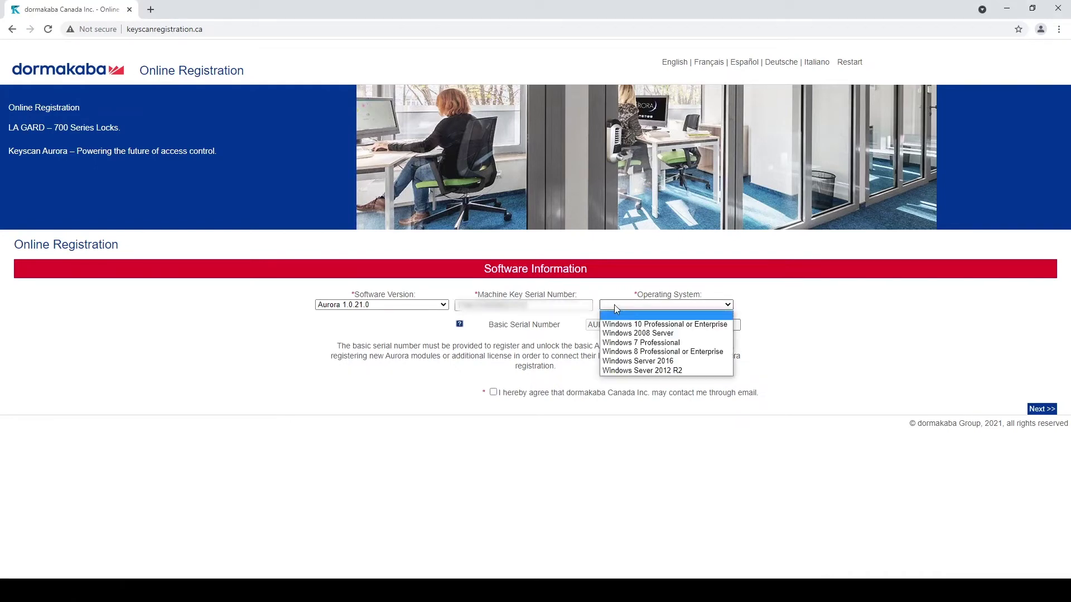
pyautogui.click(646, 326)
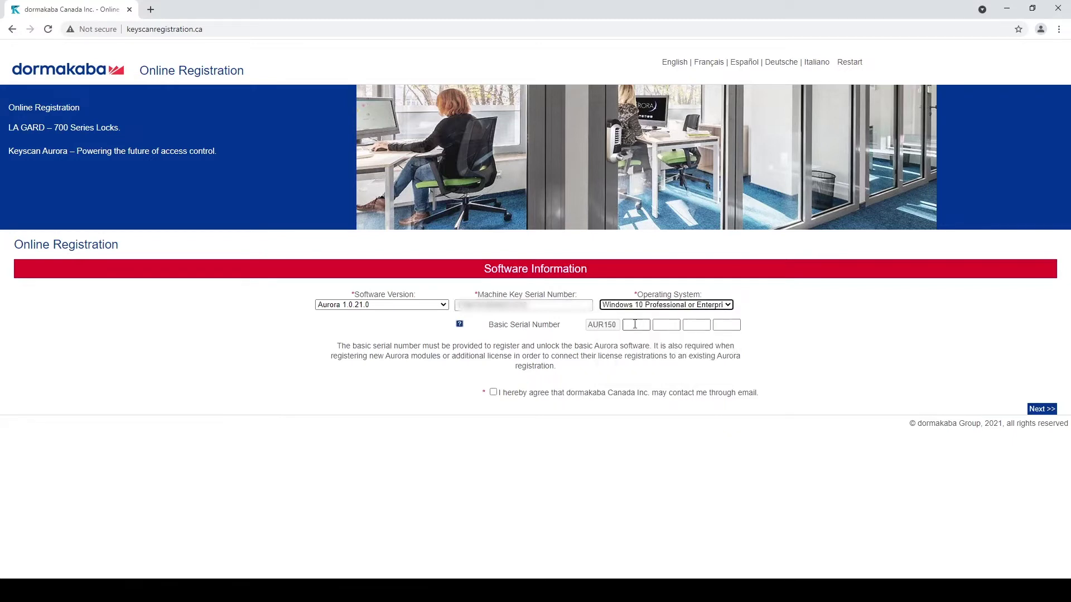
pyautogui.click(635, 324)
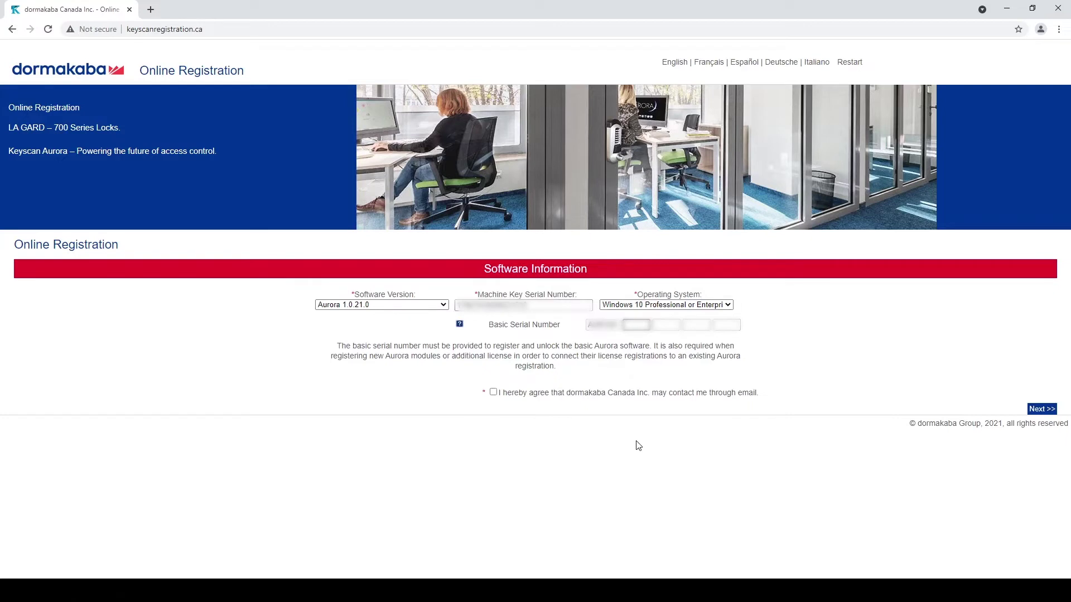
pyautogui.write('12345678')
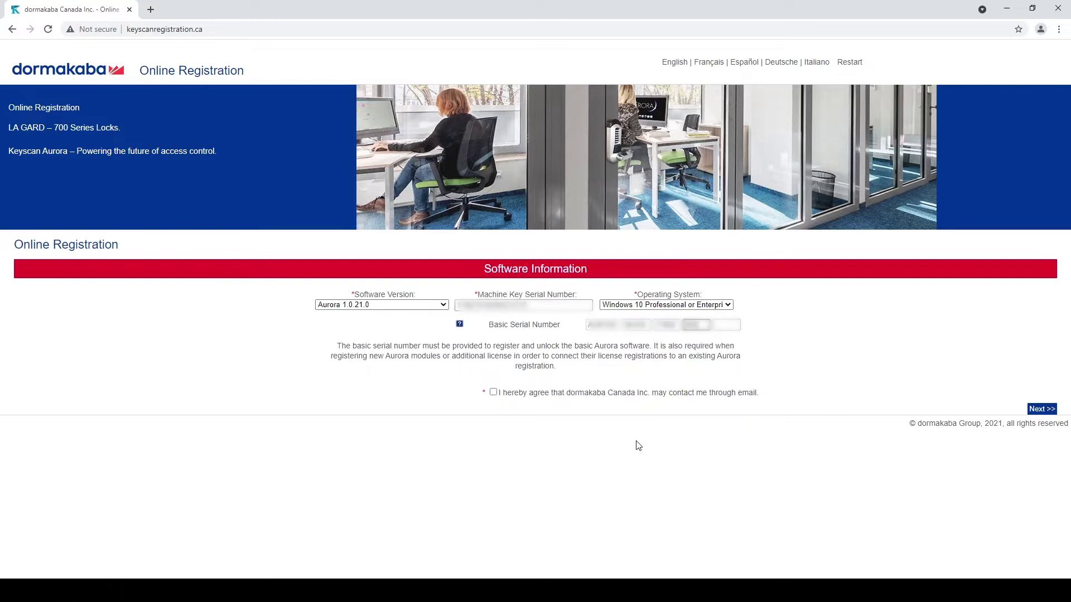
pyautogui.write('9')
pyautogui.click(493, 392)
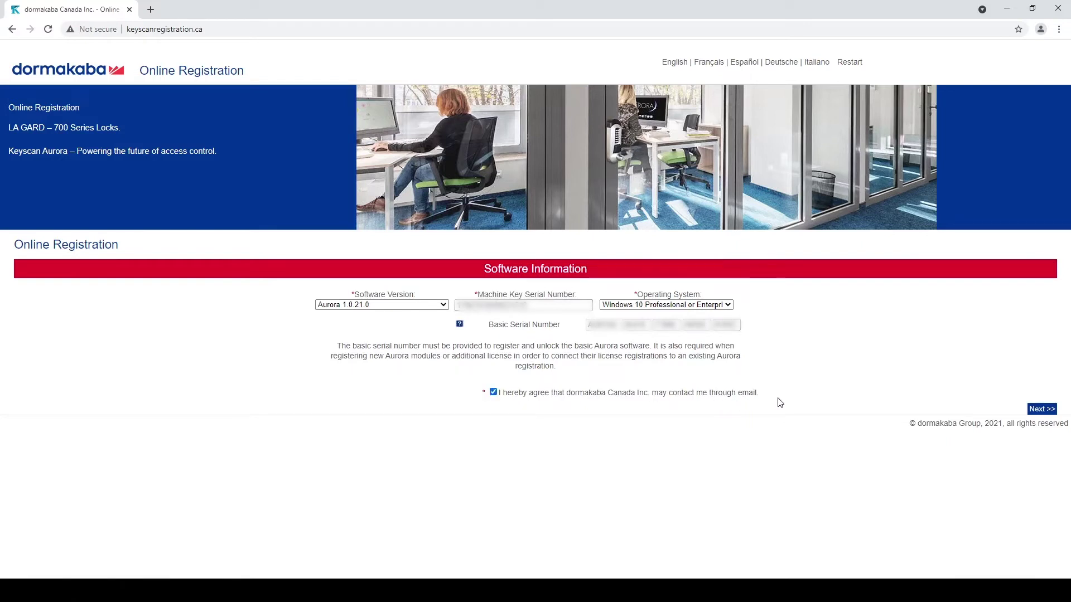
pyautogui.click(1038, 410)
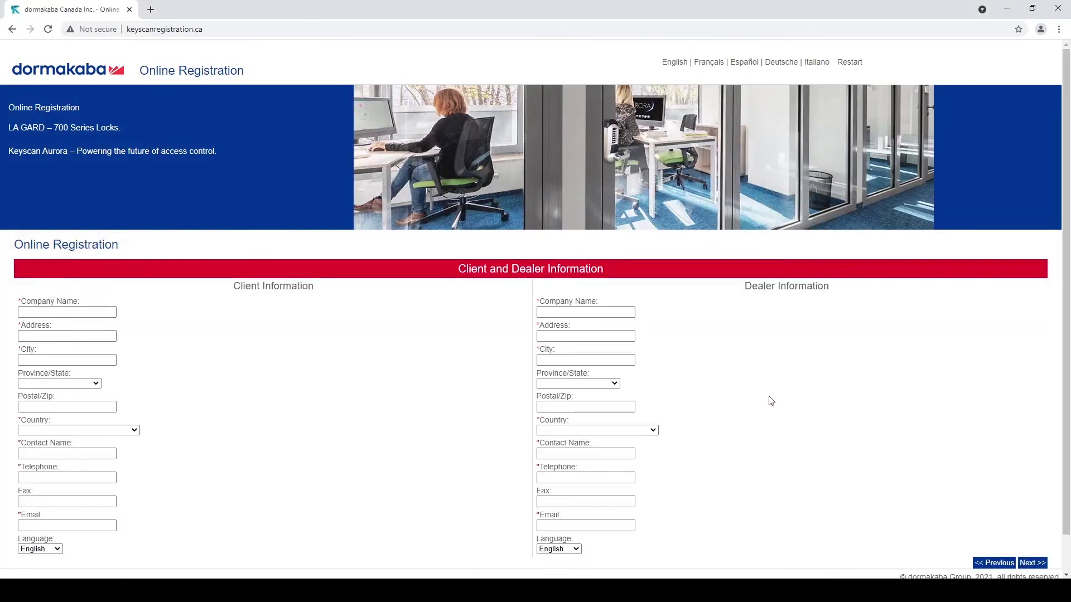
# - Enter Dormakaba as the client company name and autofill the remaining client and dealer details
pyautogui.click(89, 313)
pyautogui.write('dORMAKABA')
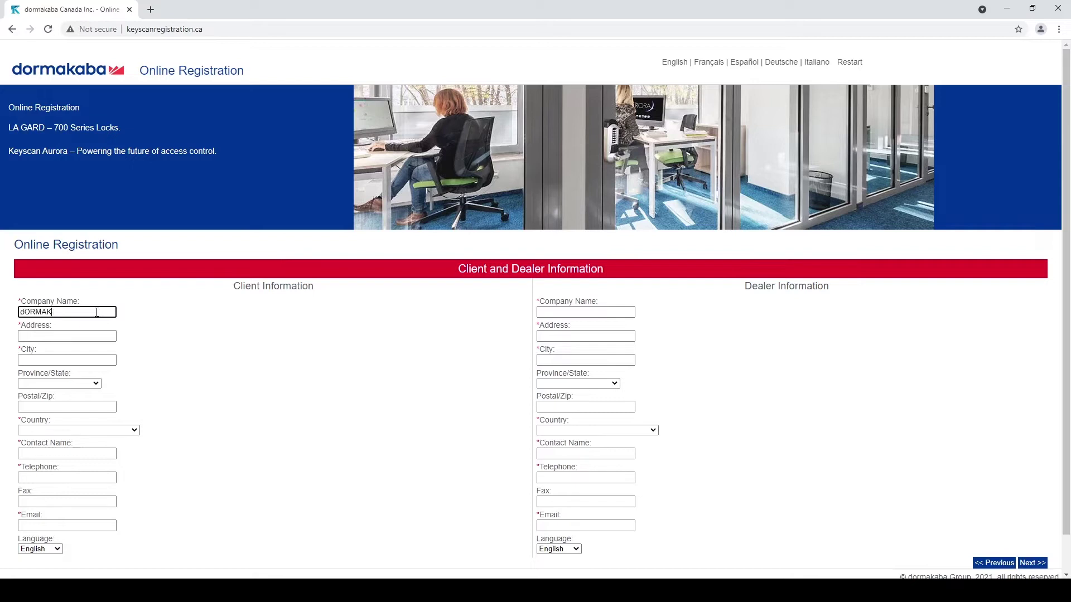
pyautogui.hotkey('ctrl', 'a')
pyautogui.press('BackSpace')
pyautogui.write('Dormakaba')
pyautogui.click(94, 332)
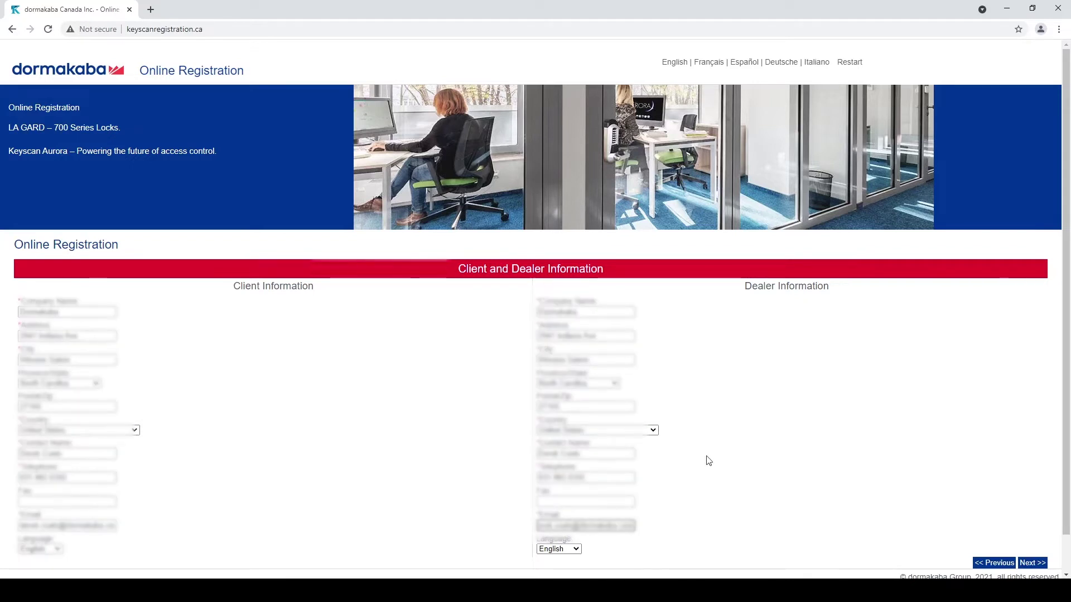
pyautogui.scroll(-1, 715, 443)
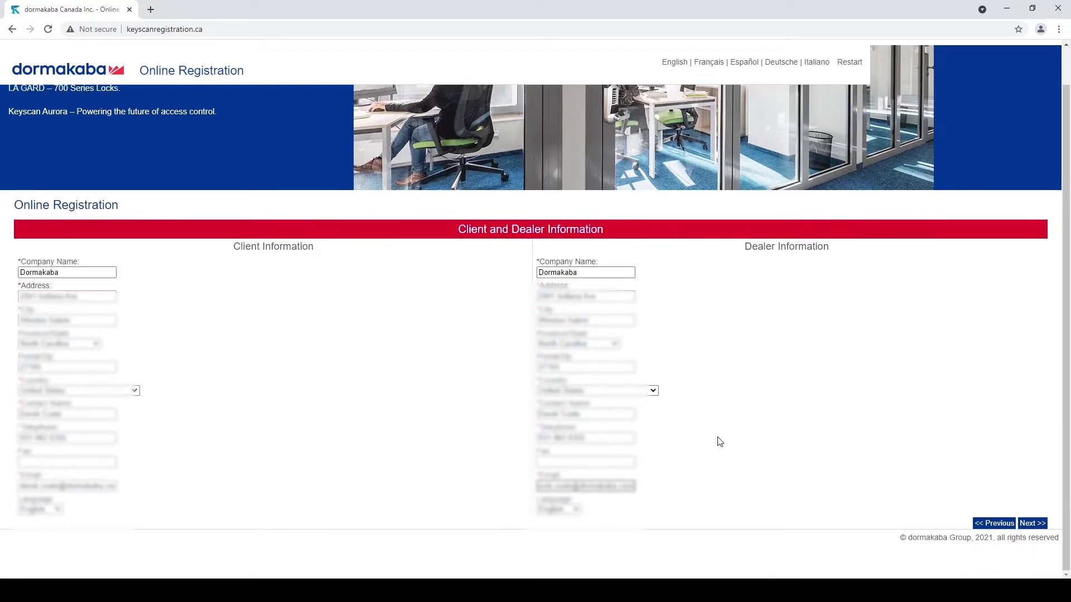
# - Enter the SDK serial number in the AUR650 license boxes and continue to System Information
pyautogui.click(1033, 523)
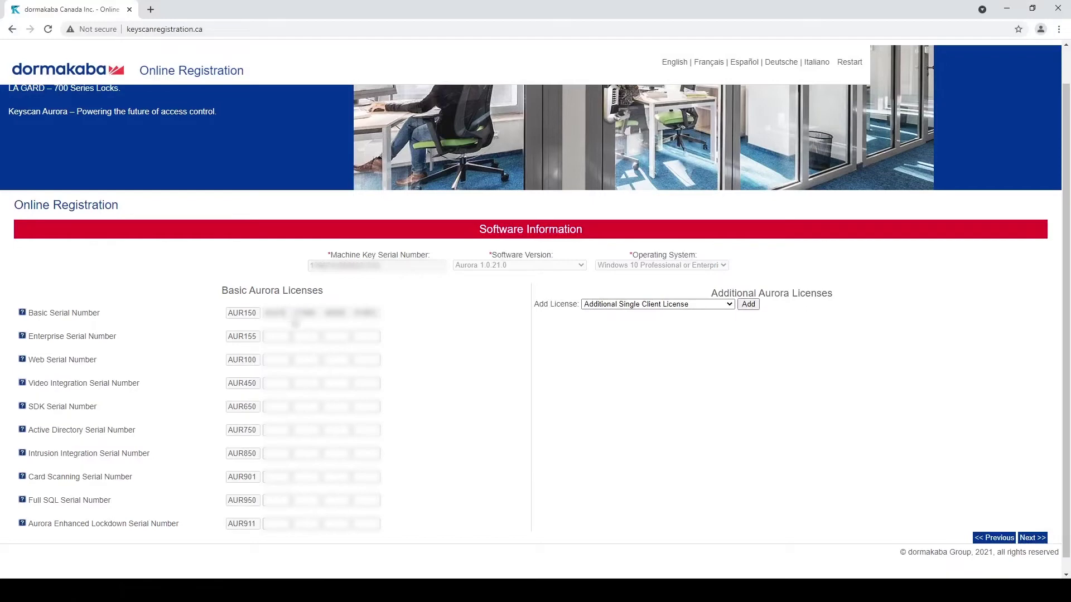
pyautogui.click(265, 407)
pyautogui.write('1234')
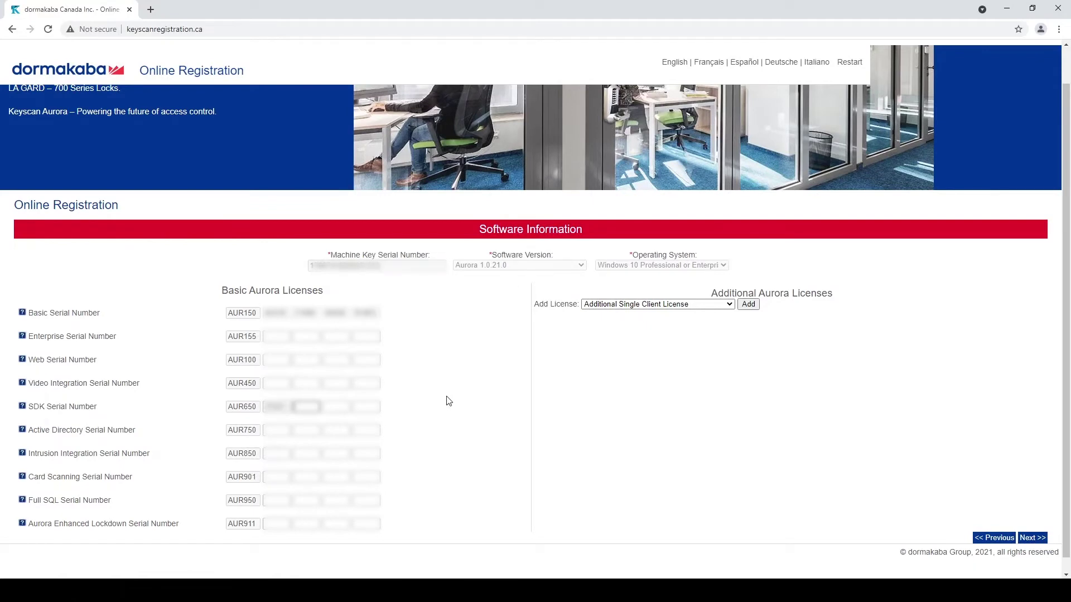
pyautogui.write('5678')
pyautogui.write('901234')
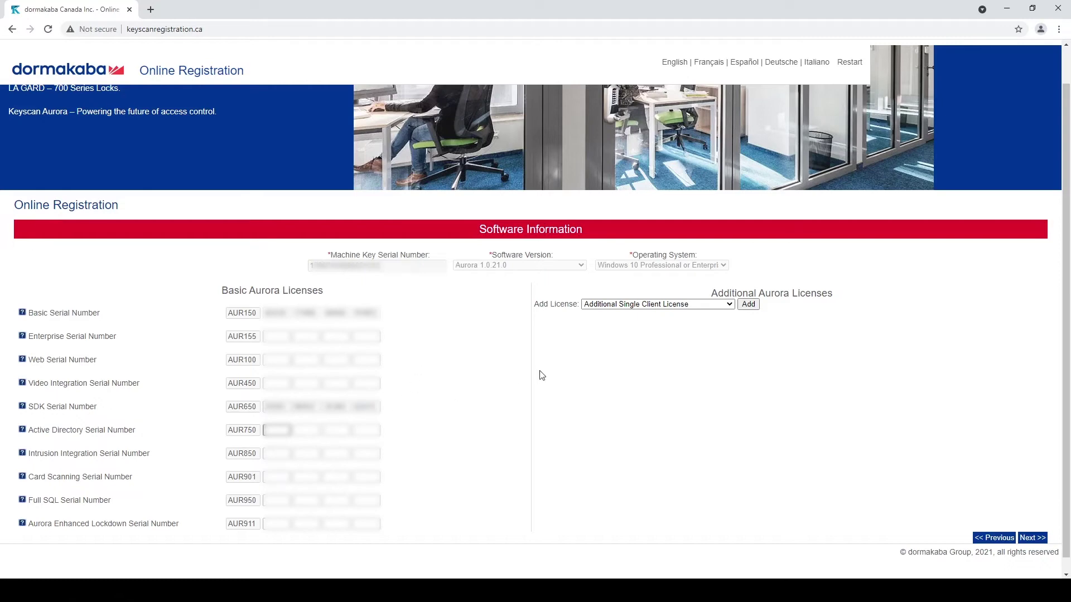
pyautogui.click(1034, 538)
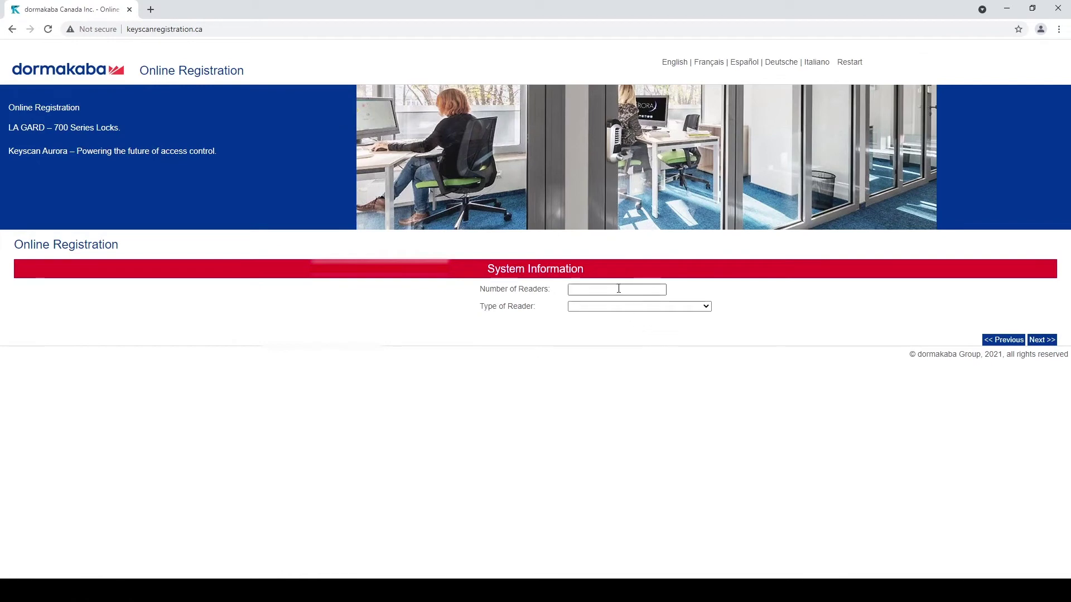
# - Enter 10 readers, set reader type Other with custom type SRK, and submit the registration
pyautogui.click(619, 289)
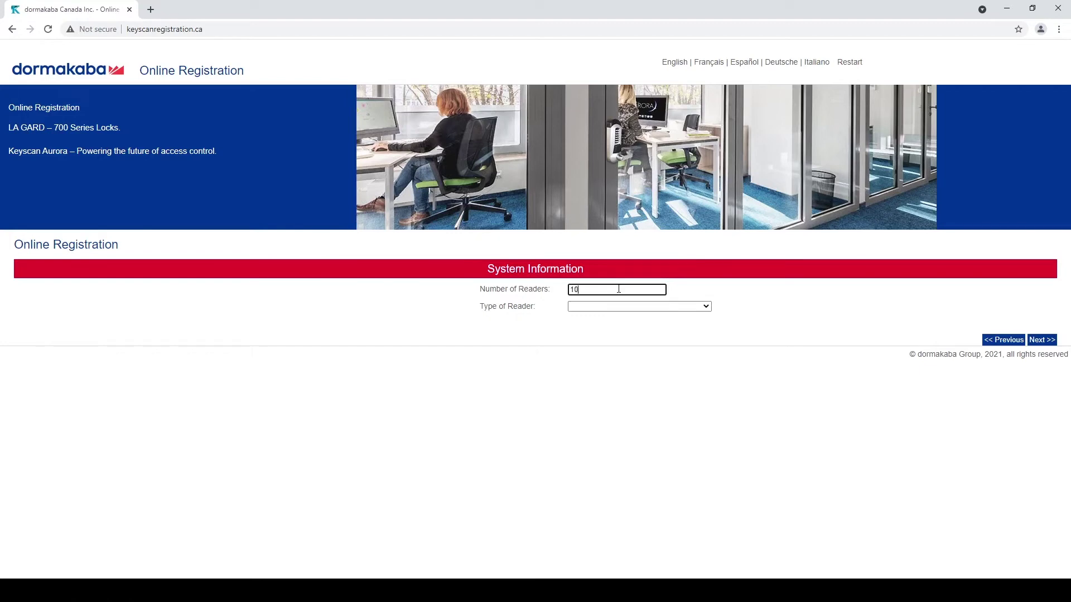
pyautogui.click(644, 306)
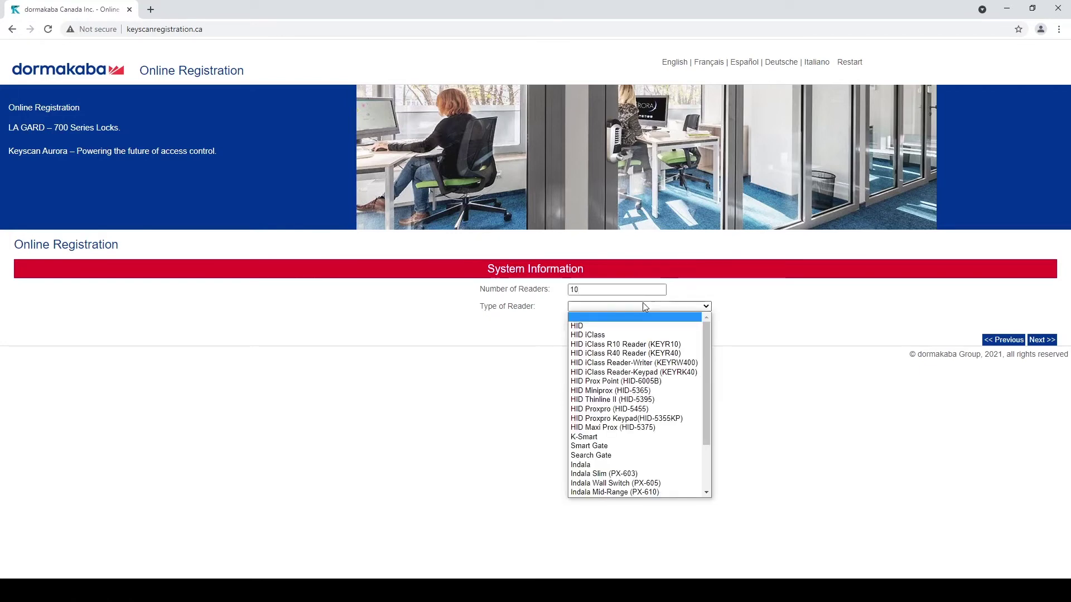
pyautogui.moveTo(708, 360); pyautogui.dragTo(707, 425)
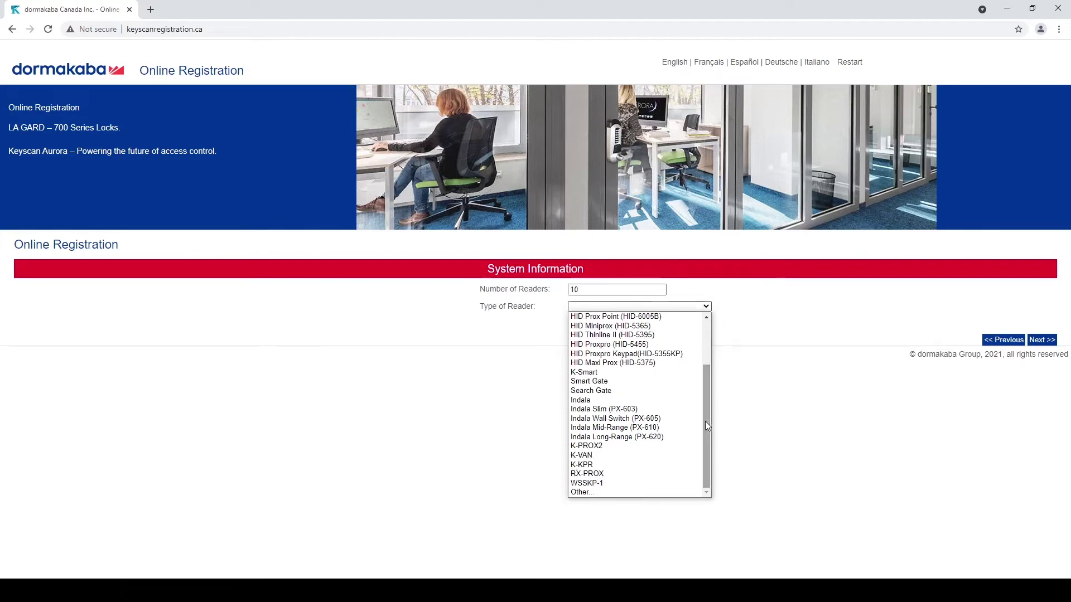
pyautogui.click(603, 492)
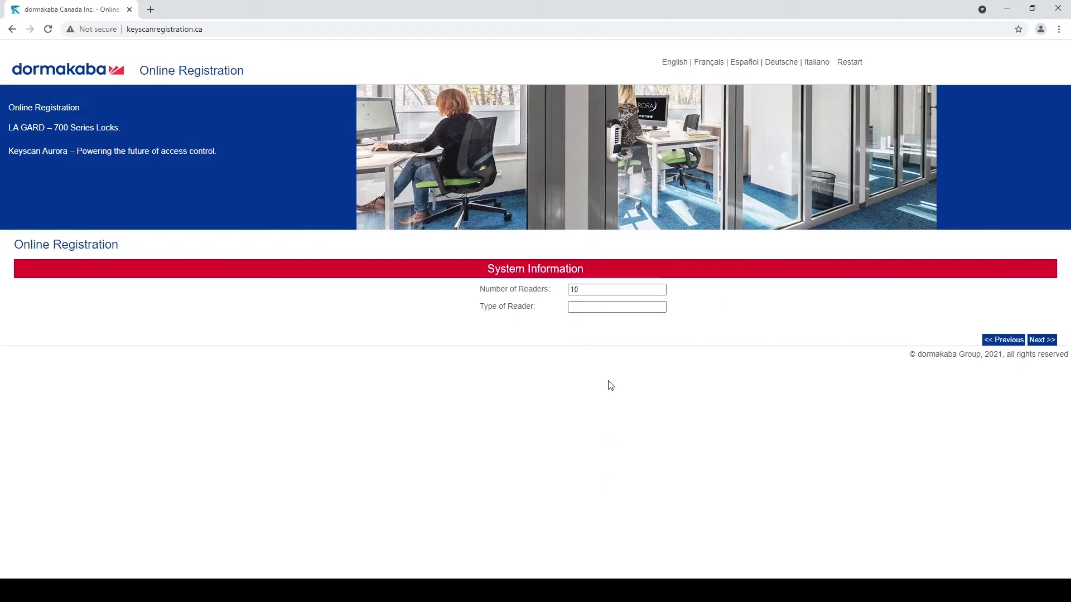
pyautogui.click(605, 307)
pyautogui.write('SRK')
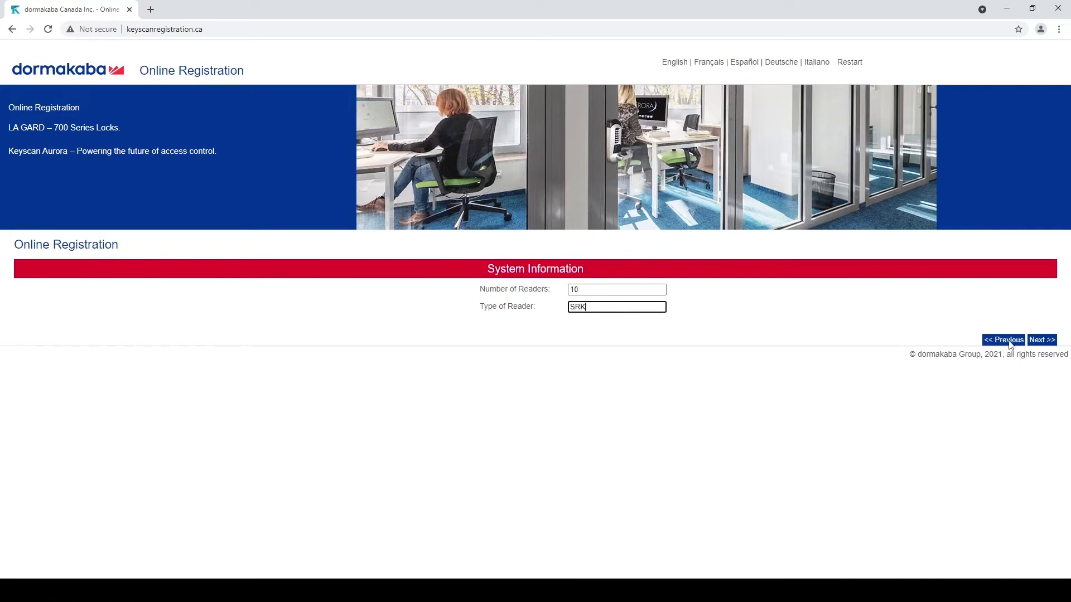
pyautogui.click(1043, 341)
pyautogui.scroll(-1, 716, 387)
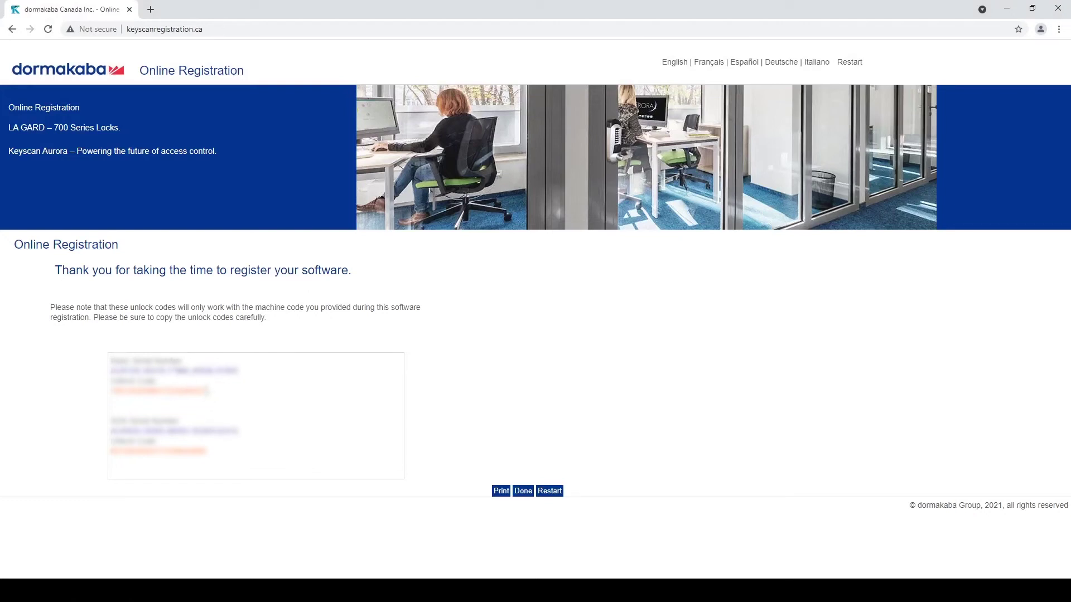
# - Copy the basic unlock code and paste it into Aurora's Basic License unlock field
pyautogui.moveTo(206, 390); pyautogui.dragTo(111, 394)
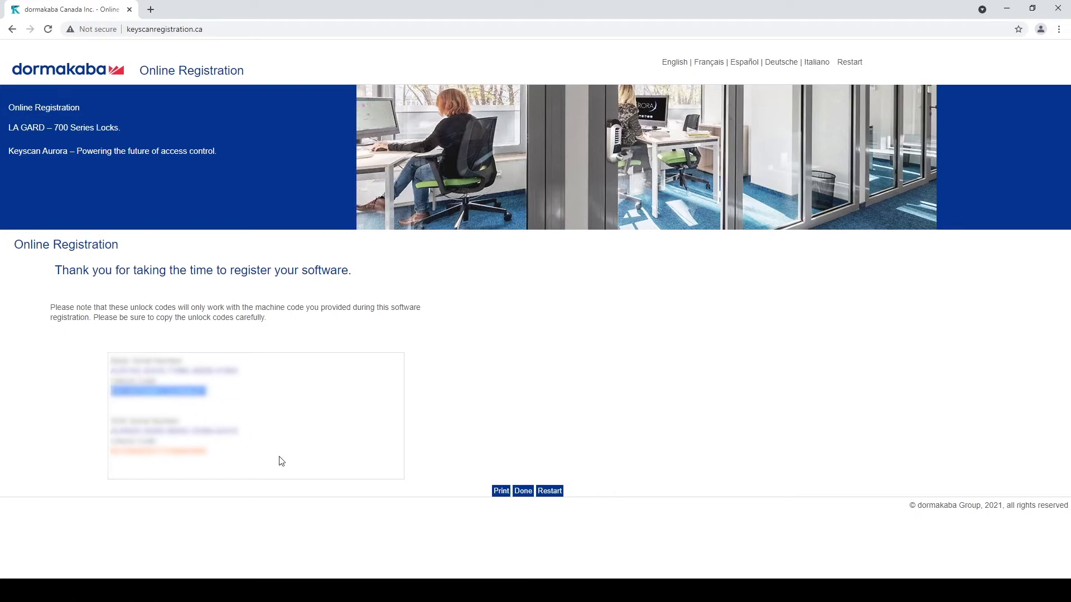
pyautogui.click(320, 576)
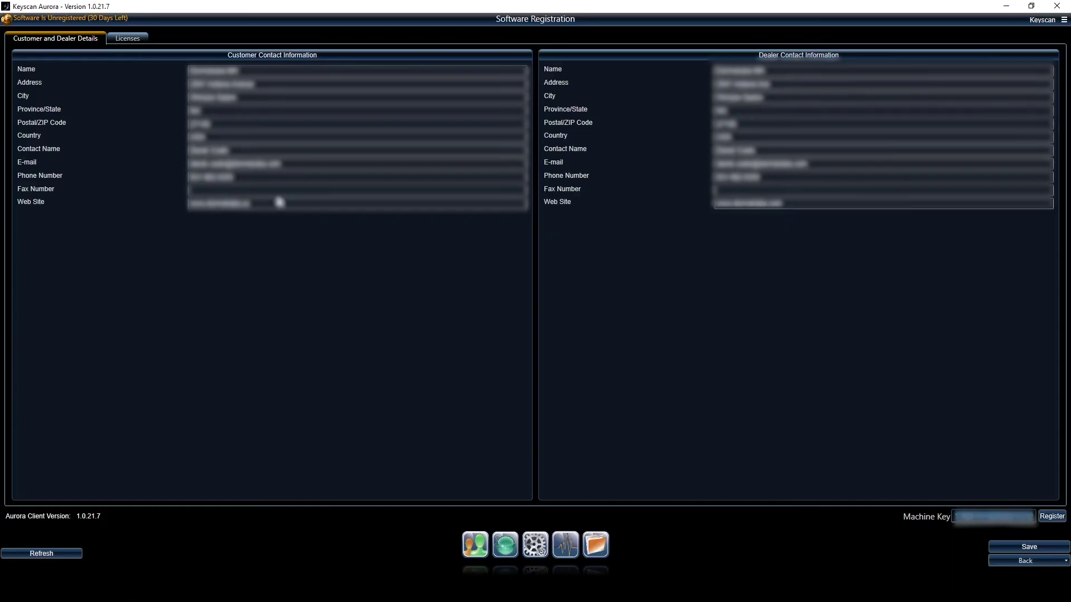
pyautogui.click(130, 40)
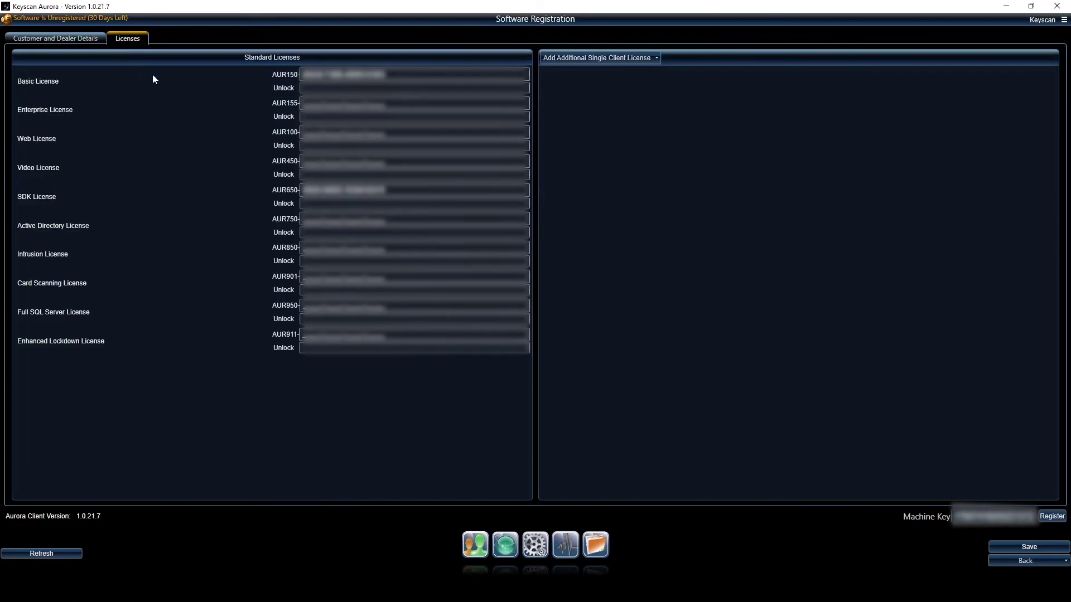
pyautogui.click(413, 88)
pyautogui.hotkey('ctrl', 'v')
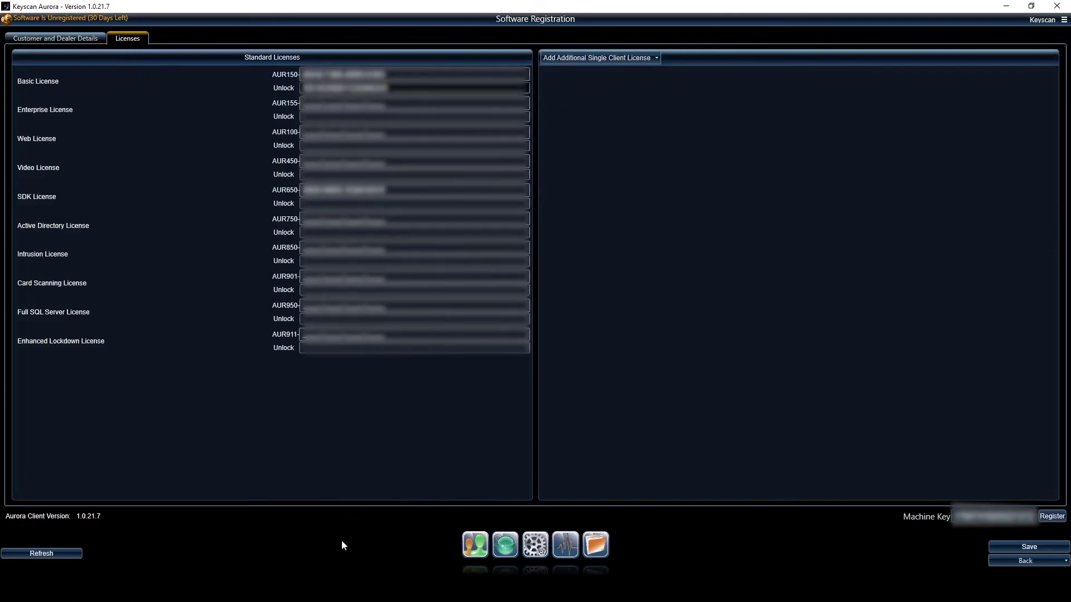
# - Copy the SDK unlock code and paste it into the SDK License unlock field
pyautogui.hotkey('alt', 'Tab')
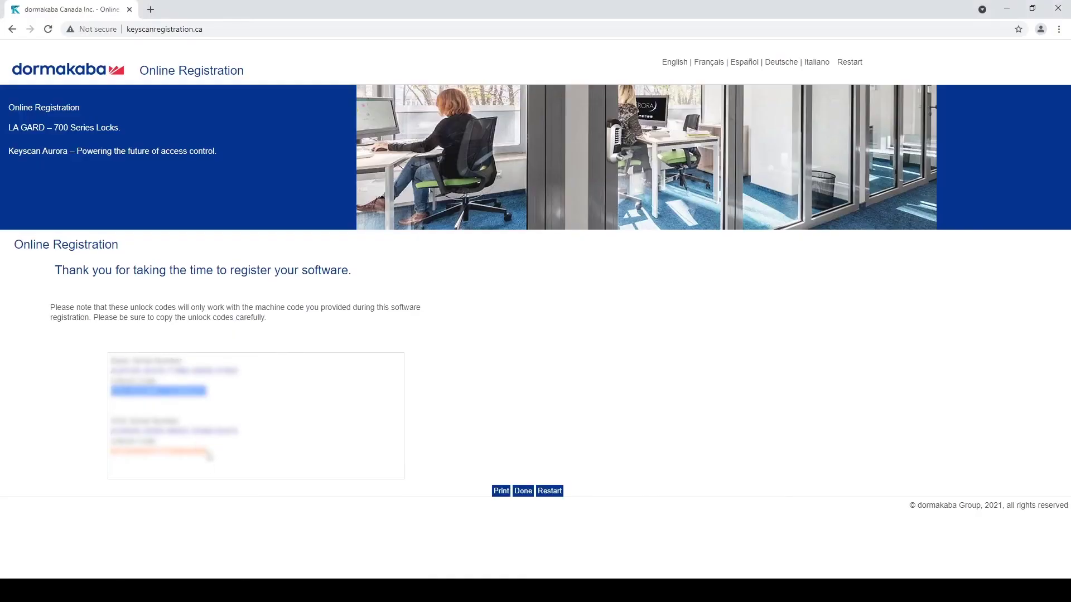
pyautogui.moveTo(207, 453); pyautogui.dragTo(113, 451)
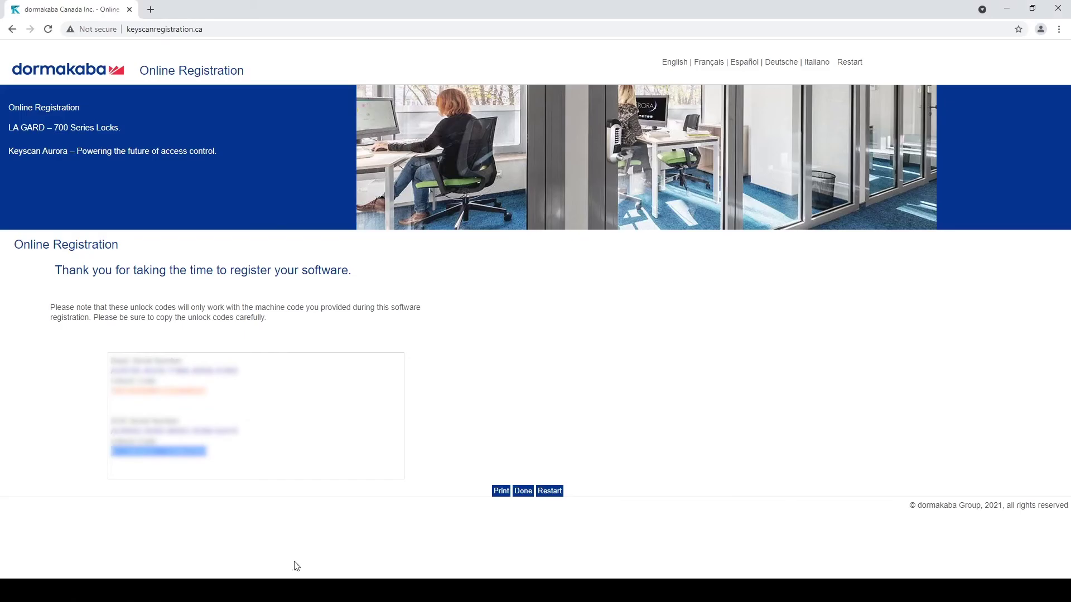
pyautogui.hotkey('alt', 'Tab')
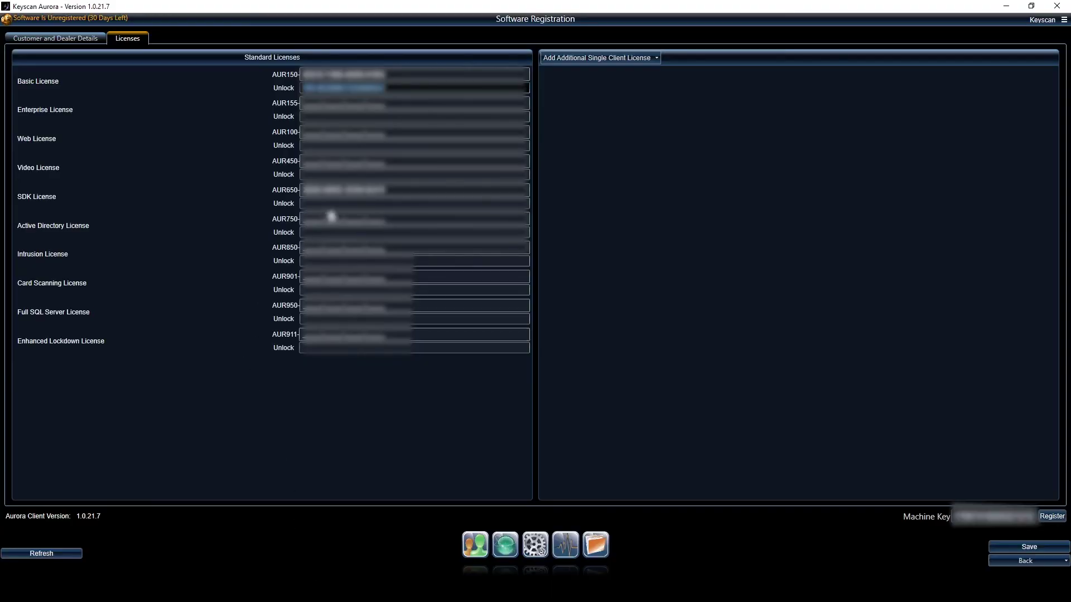
pyautogui.click(346, 204)
pyautogui.hotkey('ctrl', 'v')
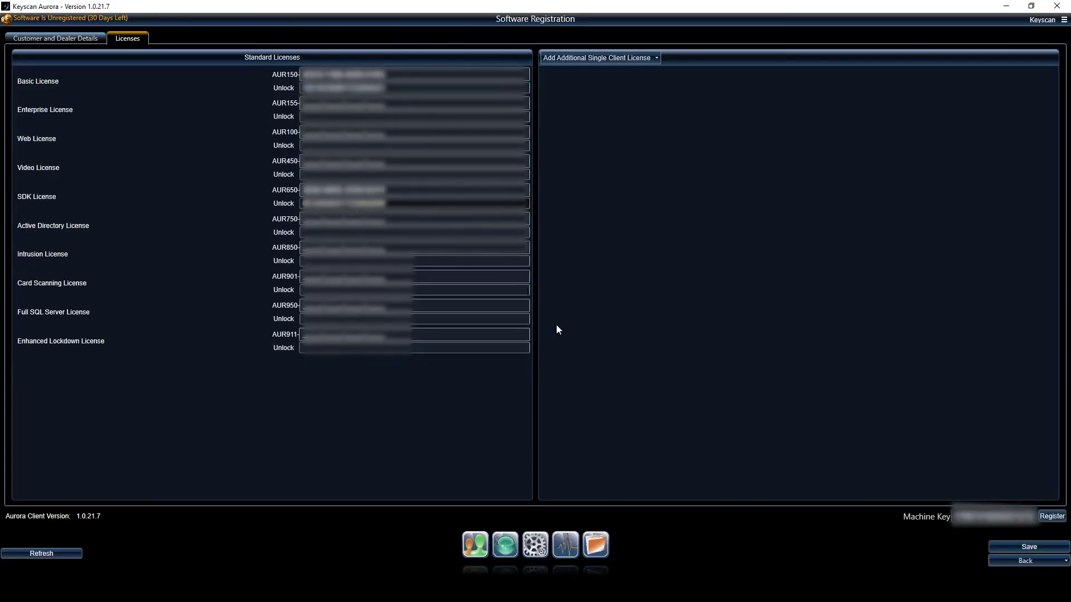
# - Register the entered unlock codes and acknowledge the restart-services notice
pyautogui.click(1050, 518)
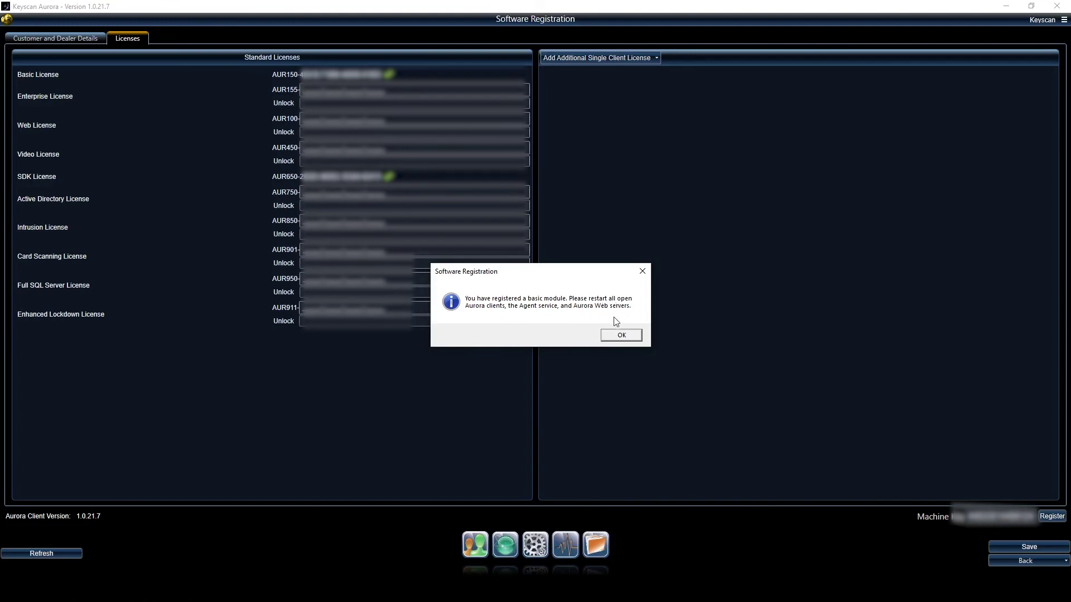
pyautogui.click(625, 335)
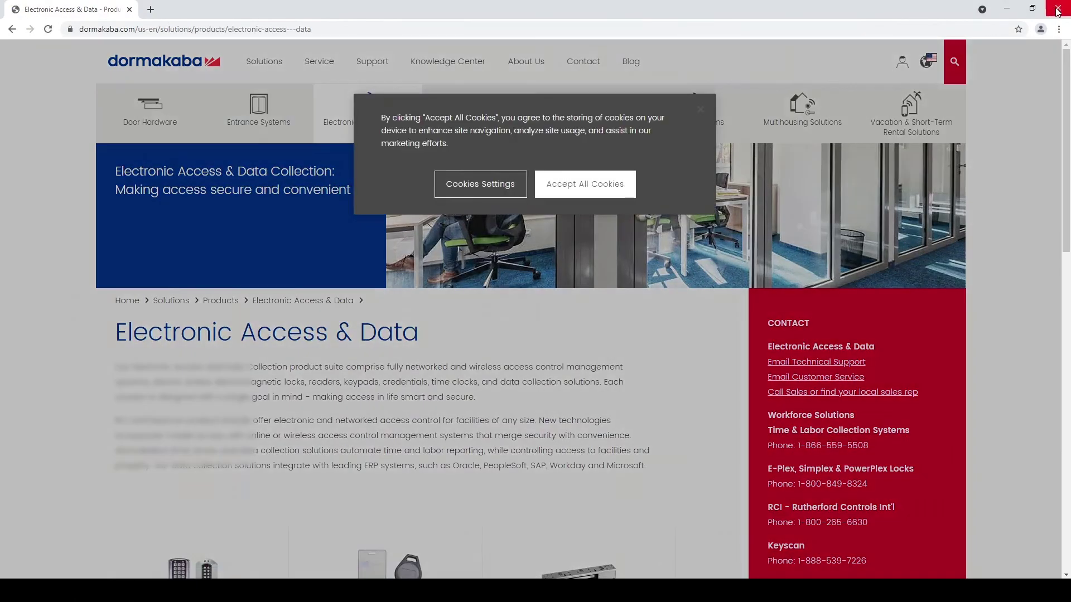
# - Close Chrome, open Services, and restart the Keyscan Aurora Agent service
pyautogui.click(1058, 10)
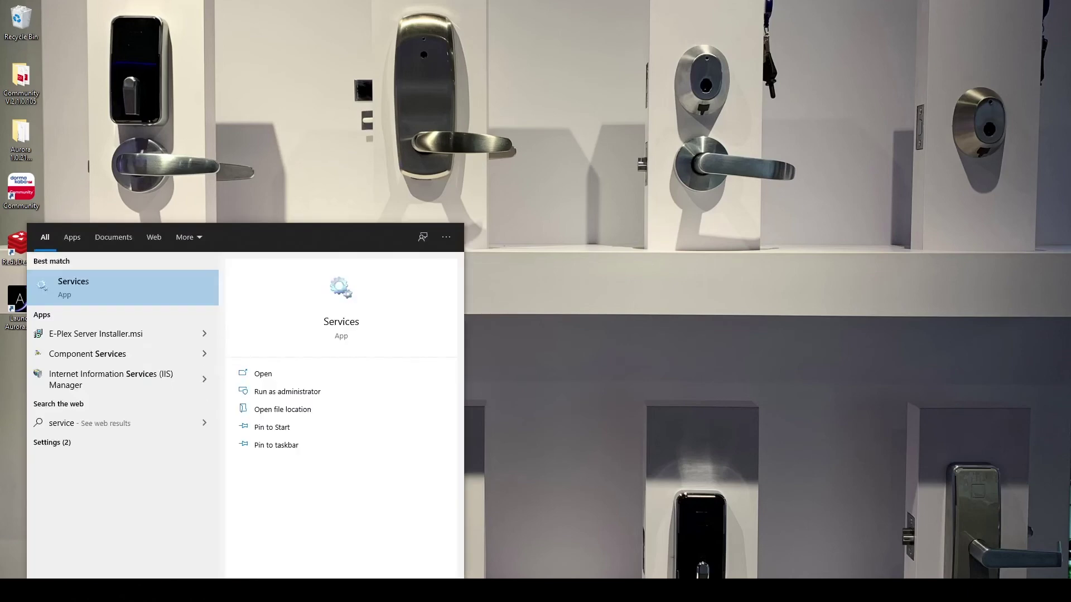
pyautogui.press('Return')
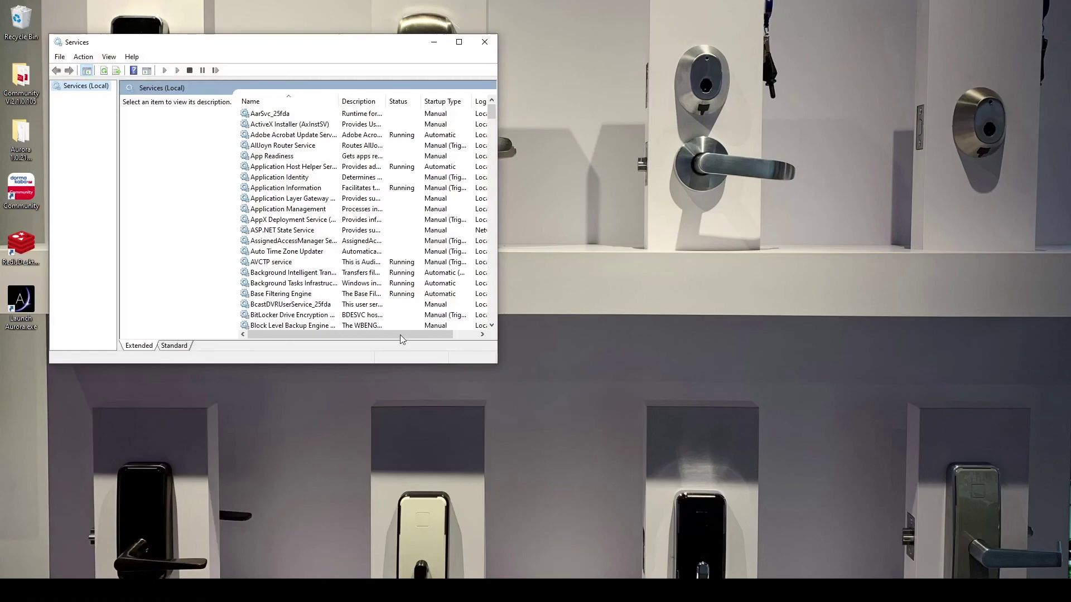
pyautogui.scroll(-20, 348, 284)
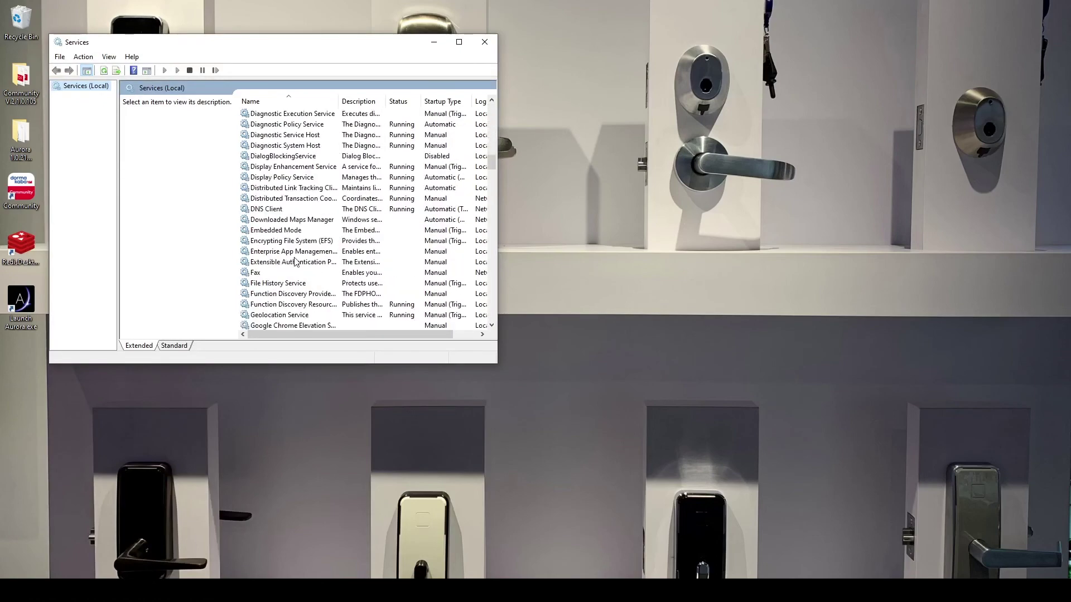
pyautogui.scroll(-10, 280, 266)
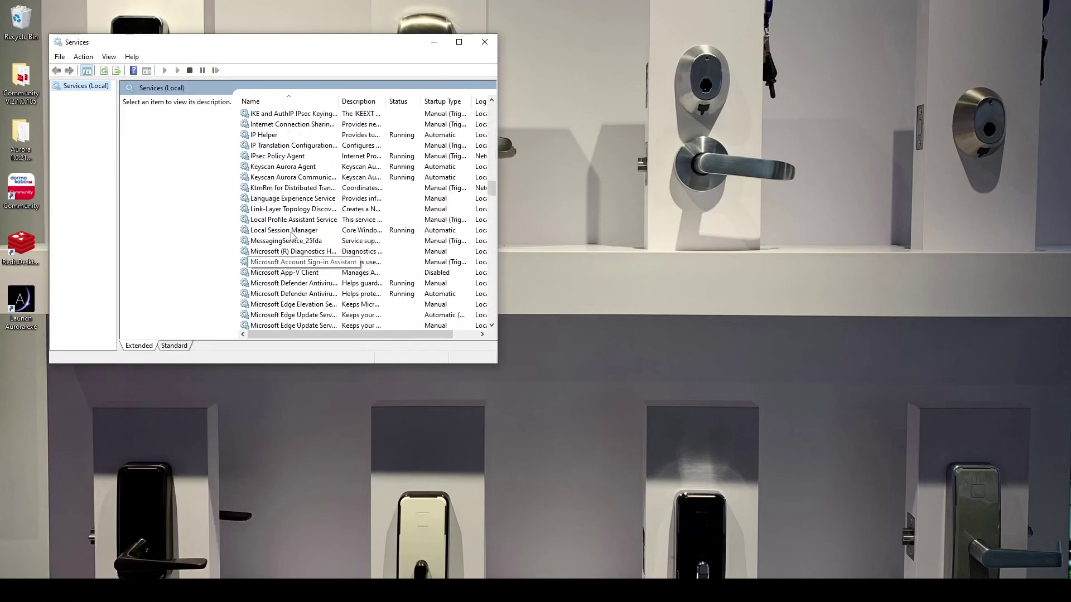
pyautogui.click(298, 168)
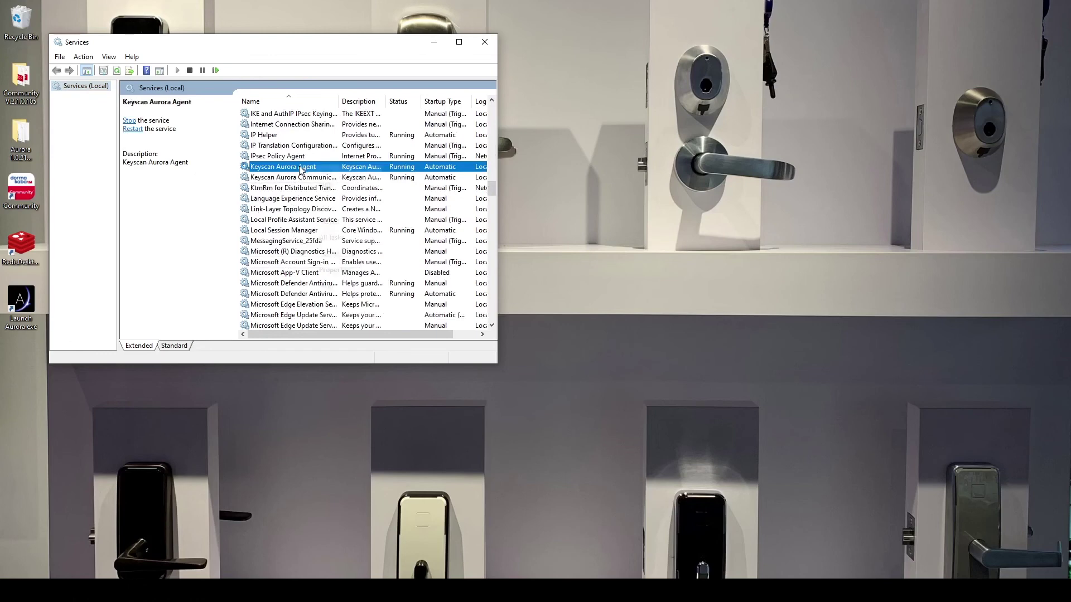
pyautogui.rightClick(302, 168)
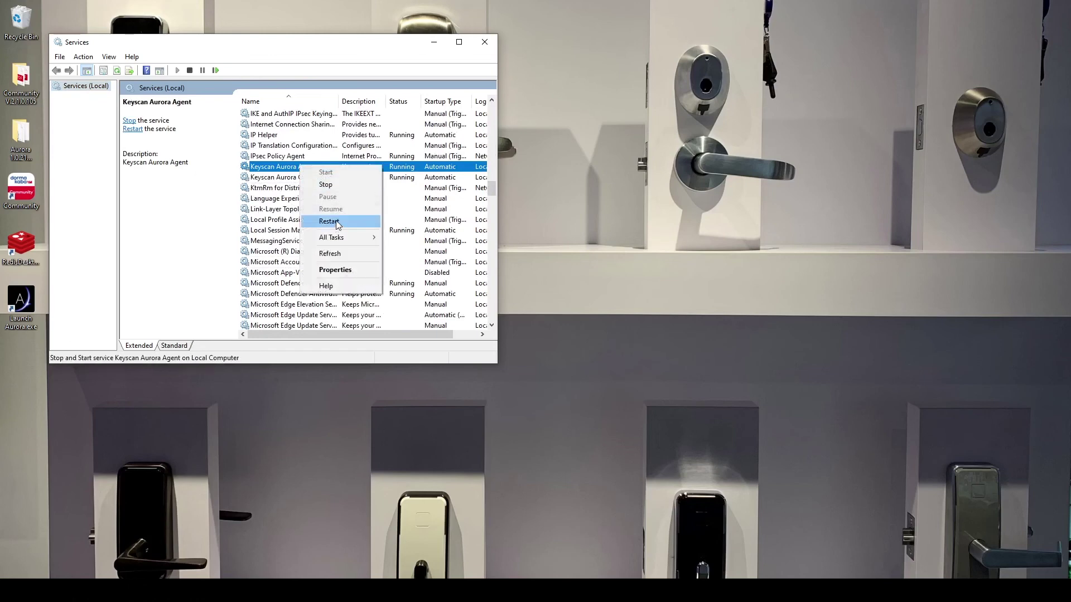
pyautogui.click(329, 221)
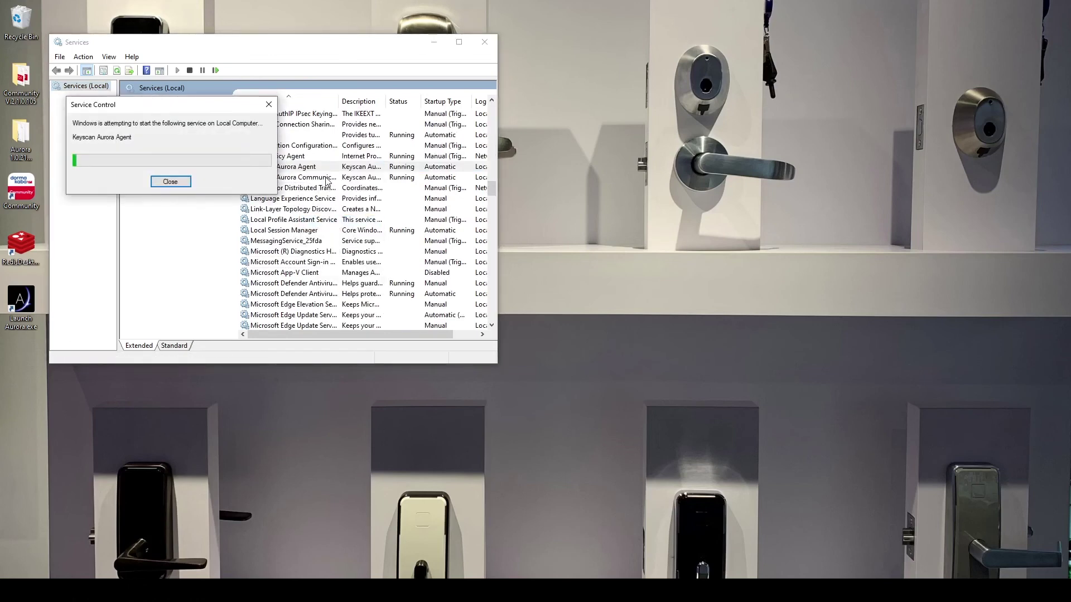
# - Restart the Keyscan Aurora Communications service and close the Services window
pyautogui.click(327, 179)
pyautogui.rightClick(327, 178)
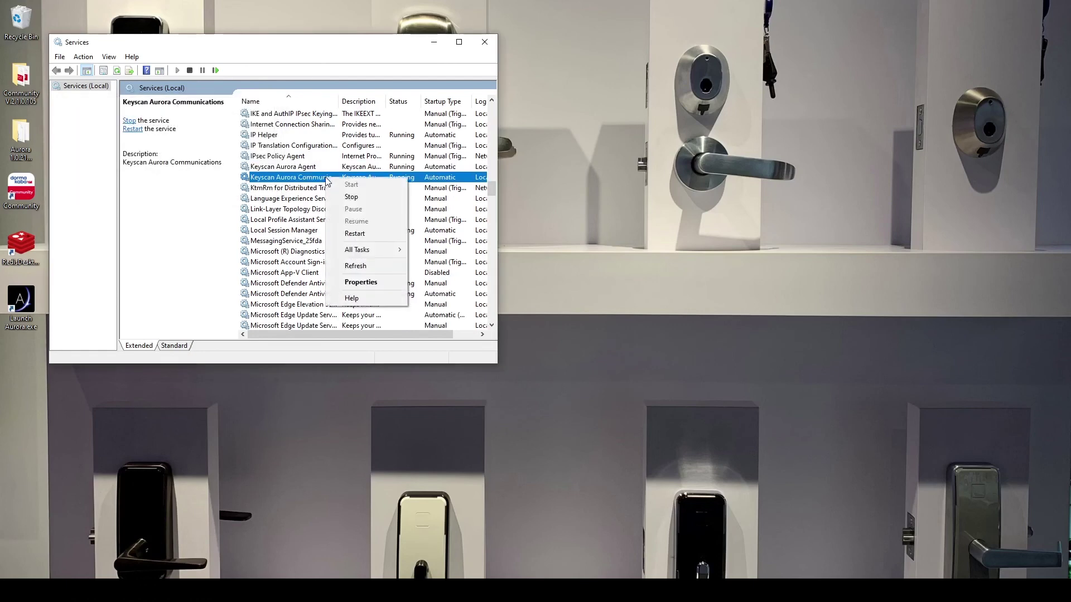
pyautogui.click(354, 234)
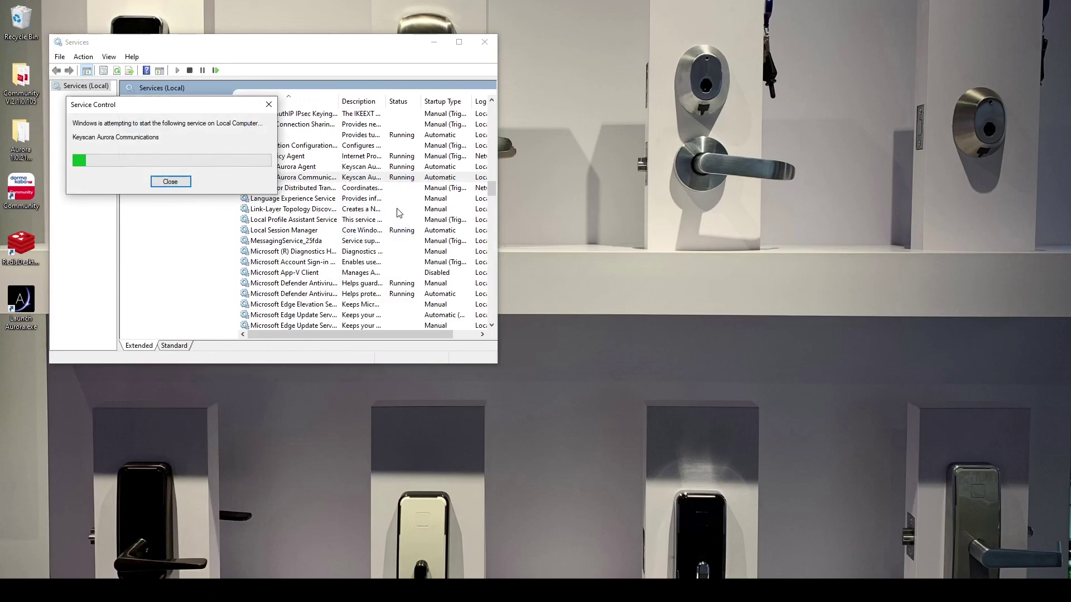
pyautogui.click(481, 44)
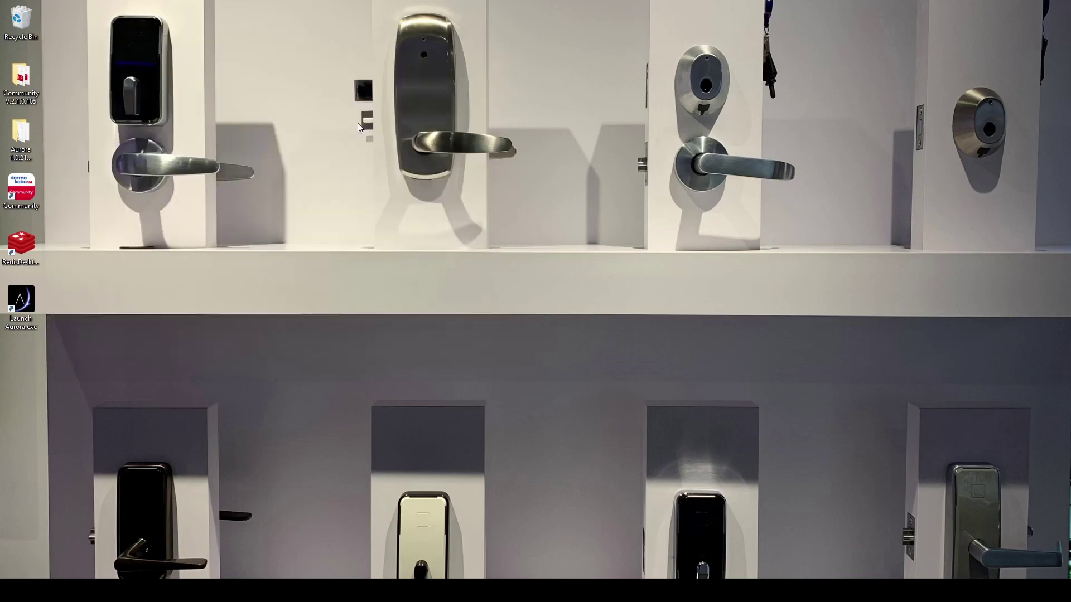
# - Relaunch Keyscan Aurora and log in with the user name and password
pyautogui.doubleClick(31, 303)
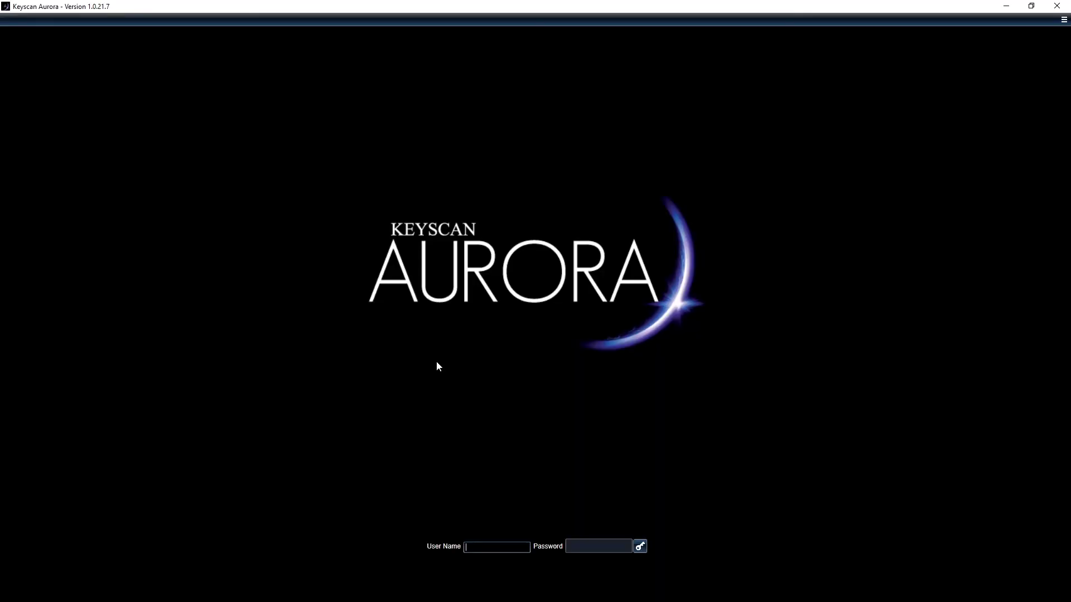
pyautogui.write('keyscan')
pyautogui.press('Tab')
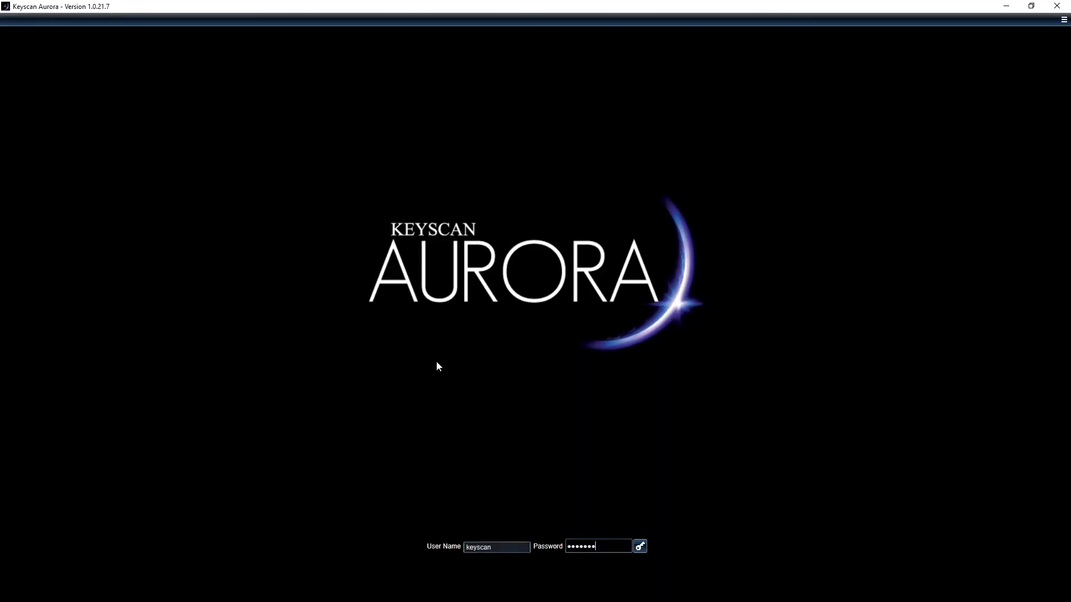
pyautogui.press('Return')
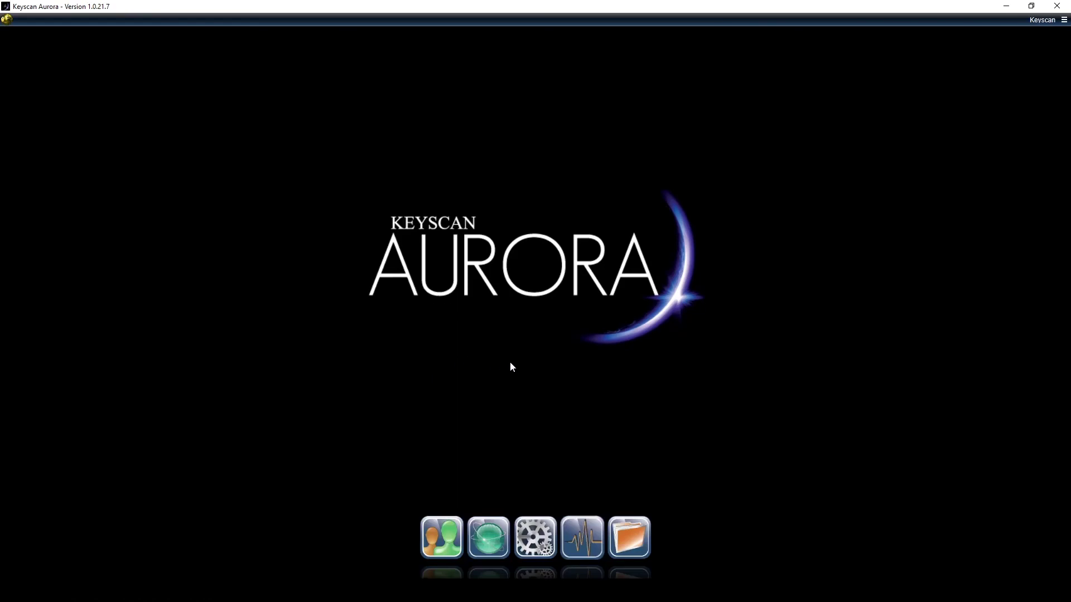